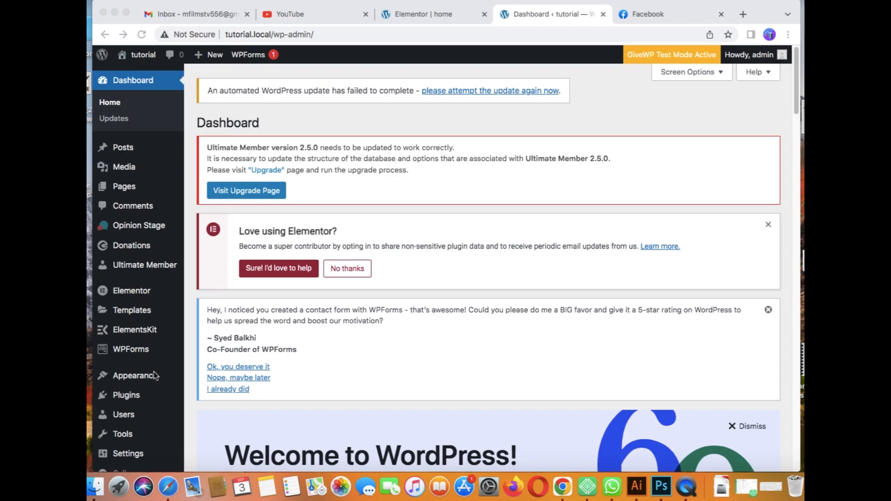
Step: Search Add Plugins for 'elementor' and confirm Elementor Website Builder is already active
mouse_move(134, 397)
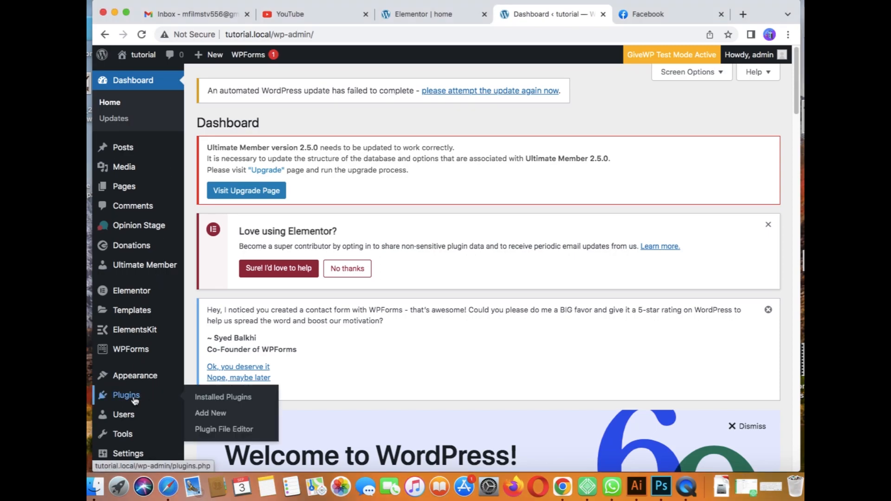
click(223, 414)
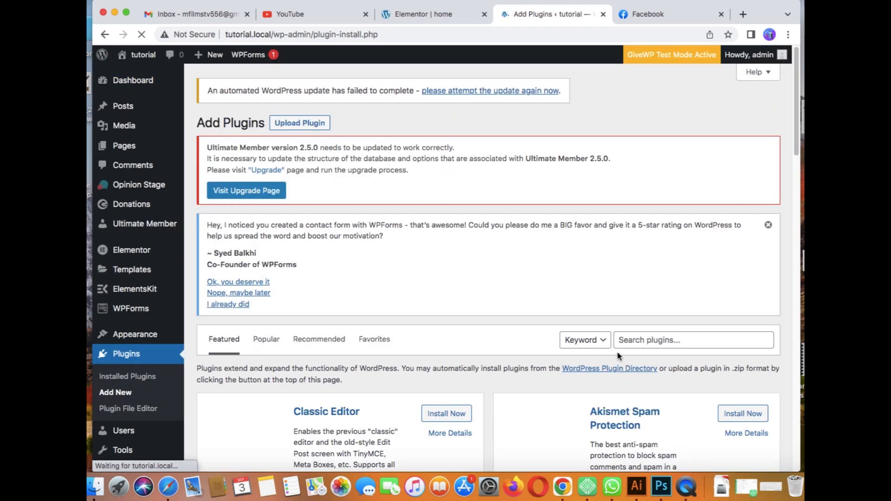
click(629, 339)
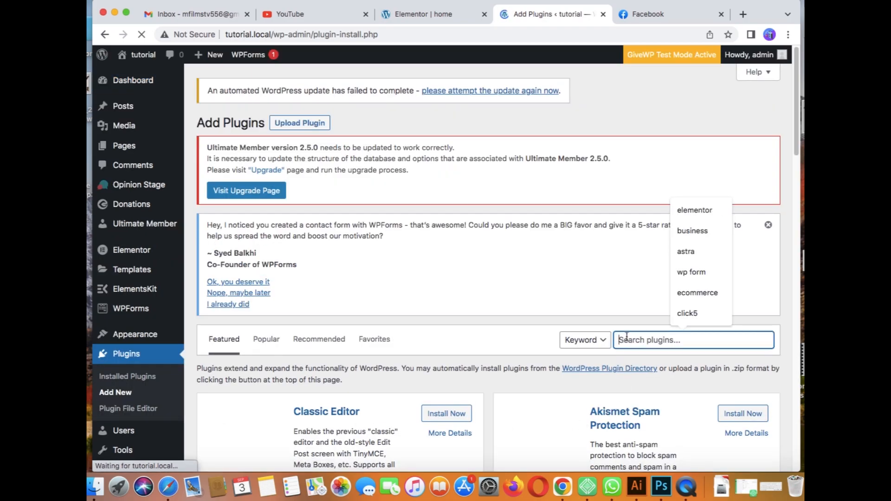
click(694, 212)
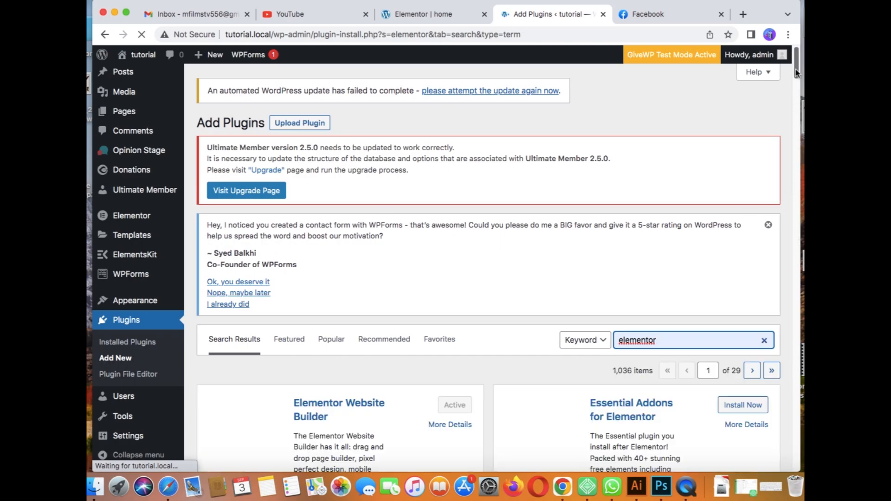
scroll(796, 85, down, 4)
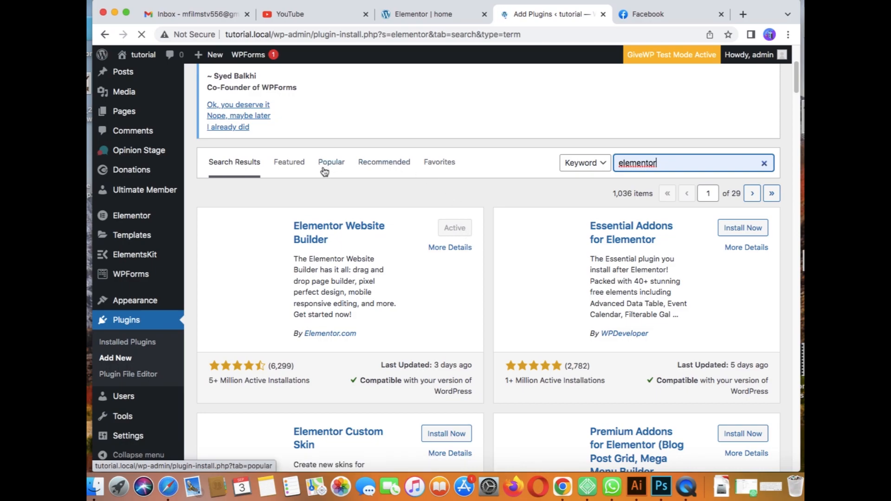
Step: From the Pages list, open the 'home' page with Edit with Elementor
mouse_move(140, 55)
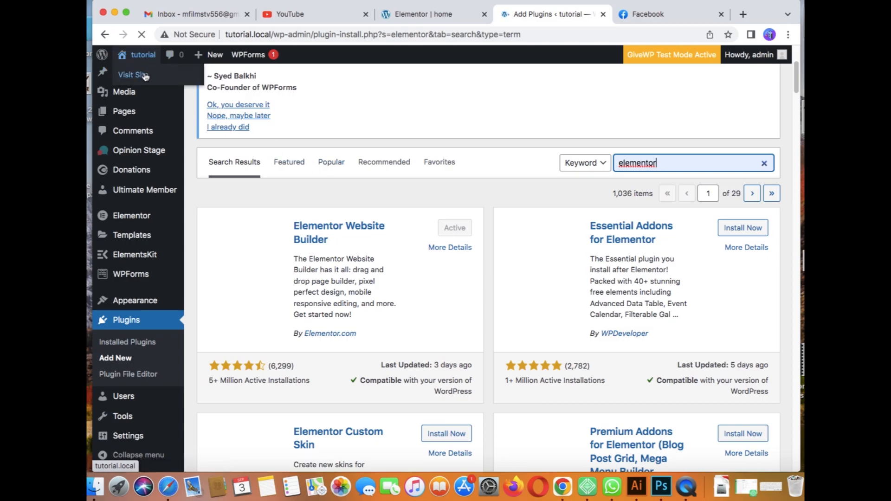
mouse_move(139, 118)
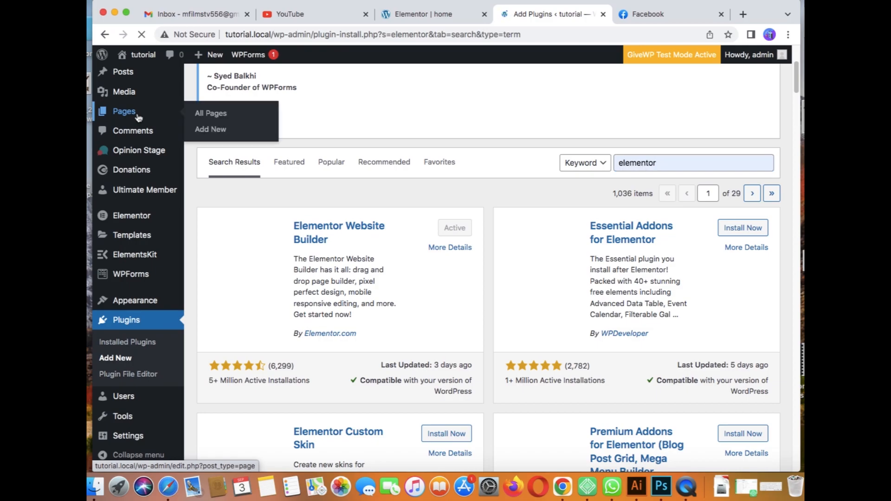
click(137, 116)
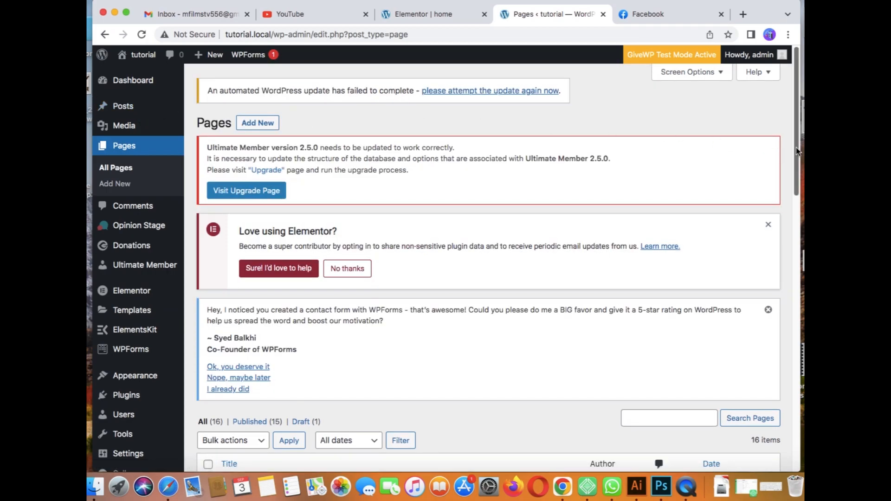
drag(797, 151, 772, 298)
mouse_move(368, 388)
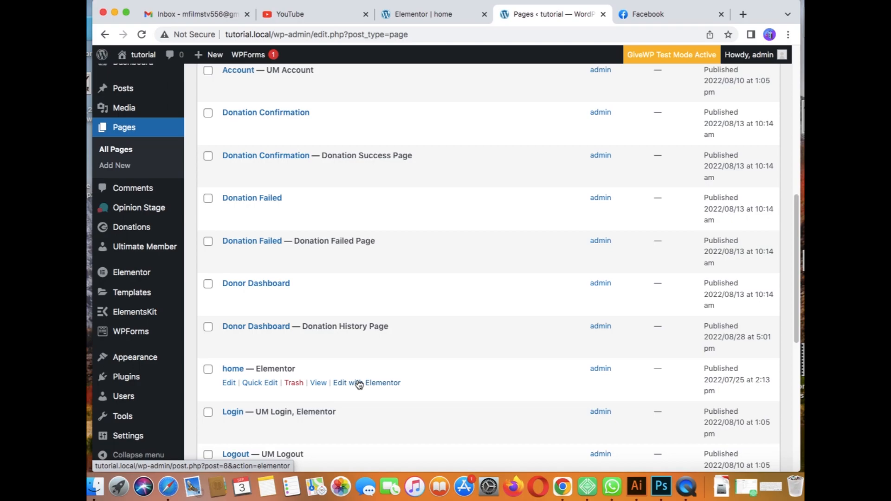
click(360, 384)
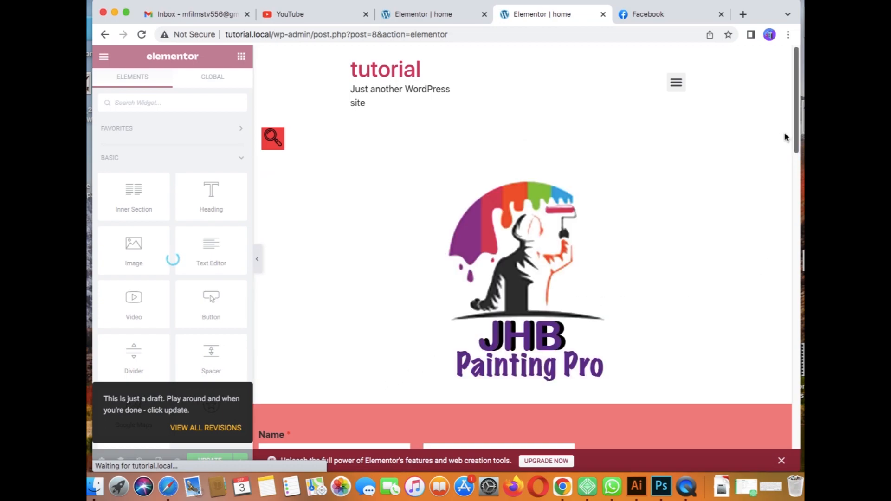
Step: Delete the empty section under the map and add a two-column section in its place
drag(798, 127, 787, 465)
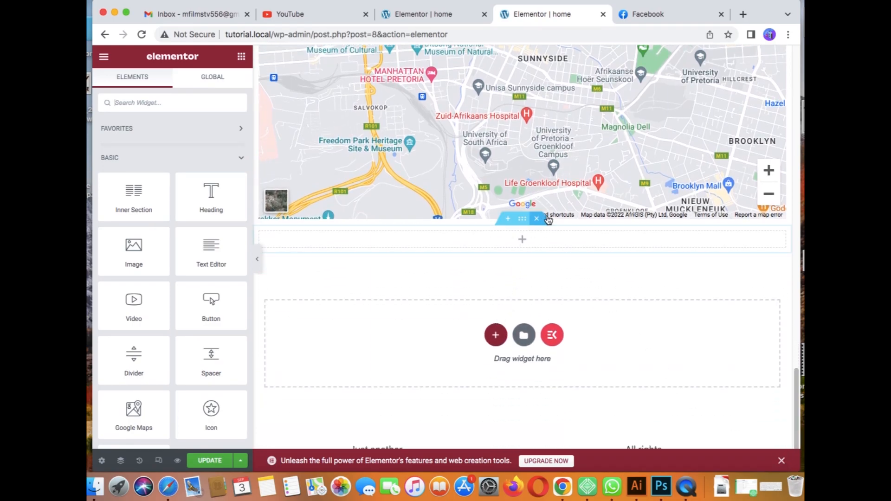
click(538, 218)
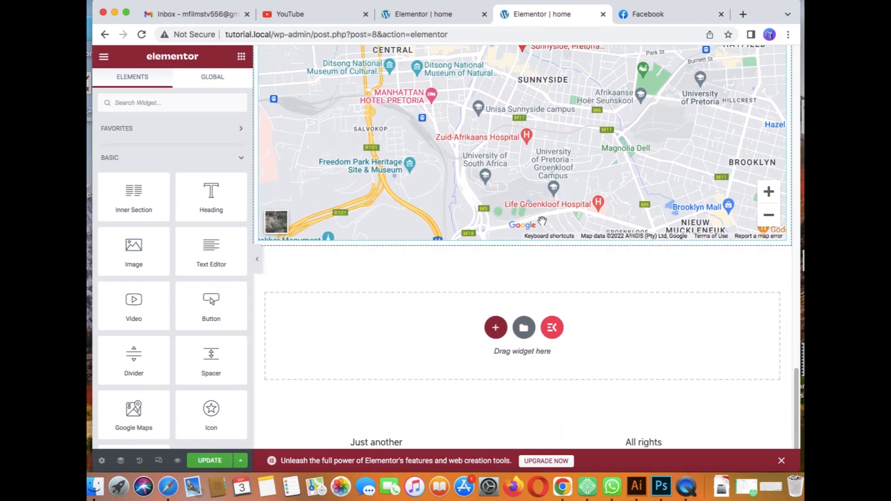
click(495, 328)
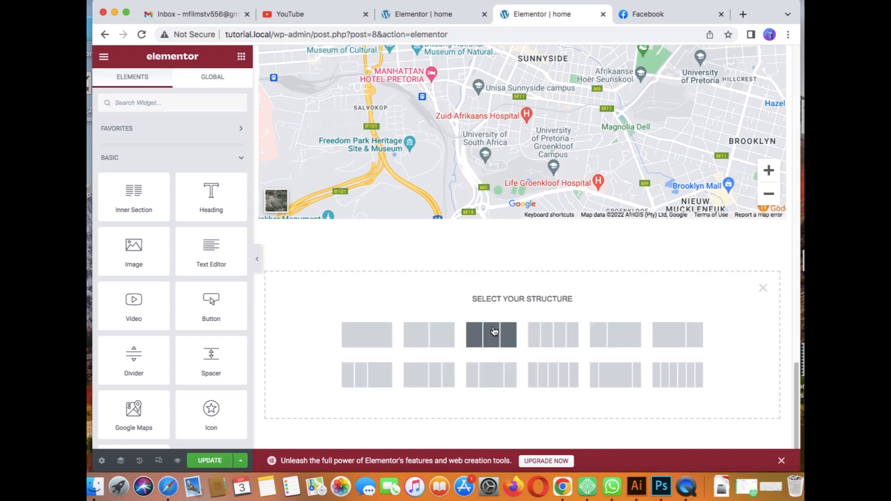
click(376, 337)
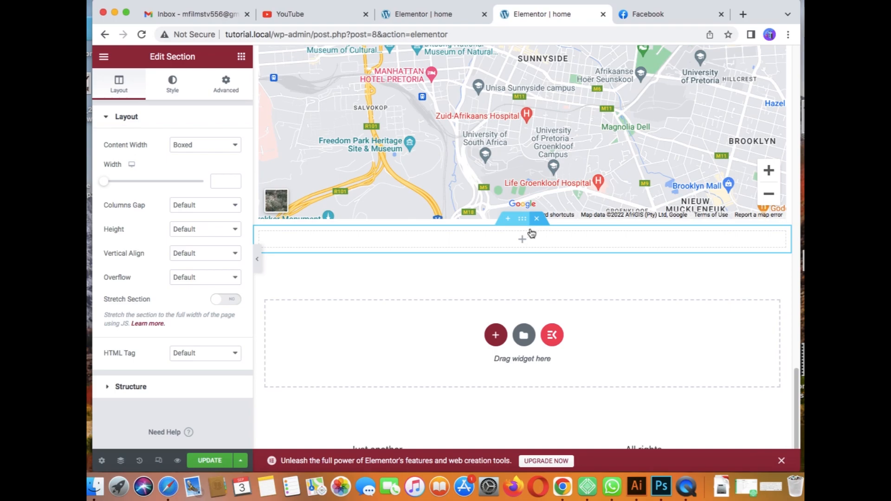
key(super+z)
click(494, 334)
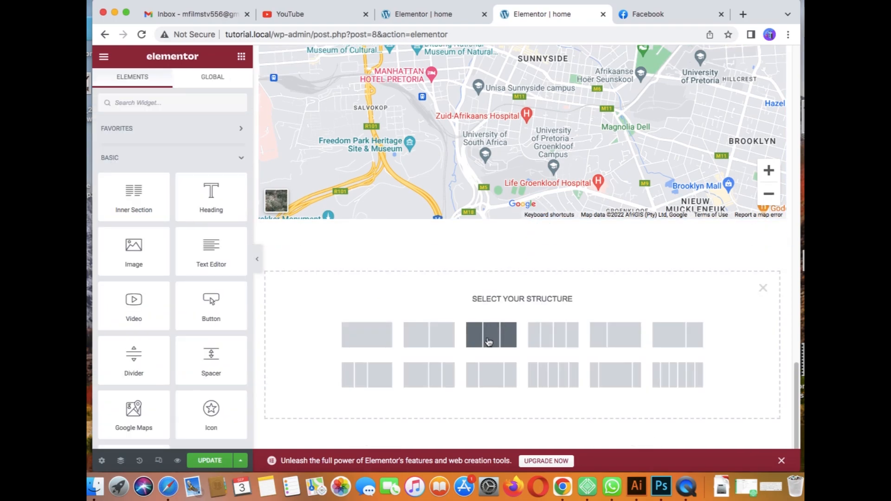
click(438, 340)
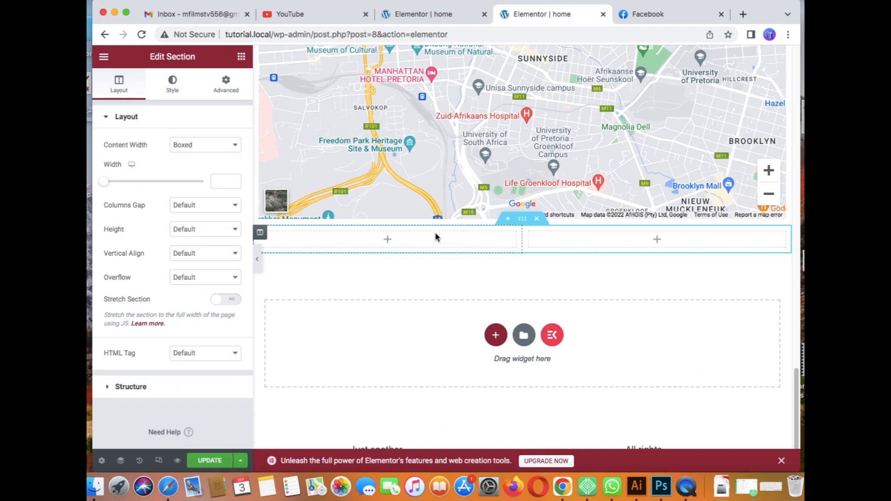
click(241, 57)
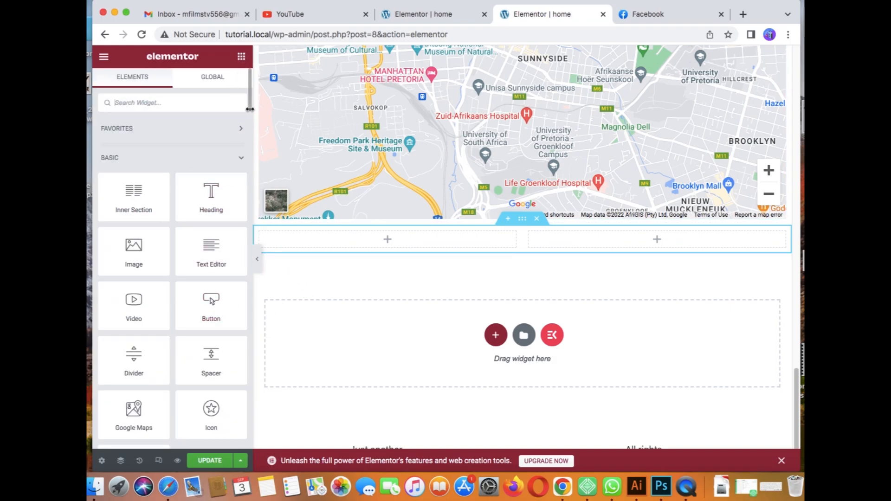
Step: Drop an Icon widget into the left column and insert the round Facebook icon from the library, filtered by 'face'
scroll(251, 116, down, 5)
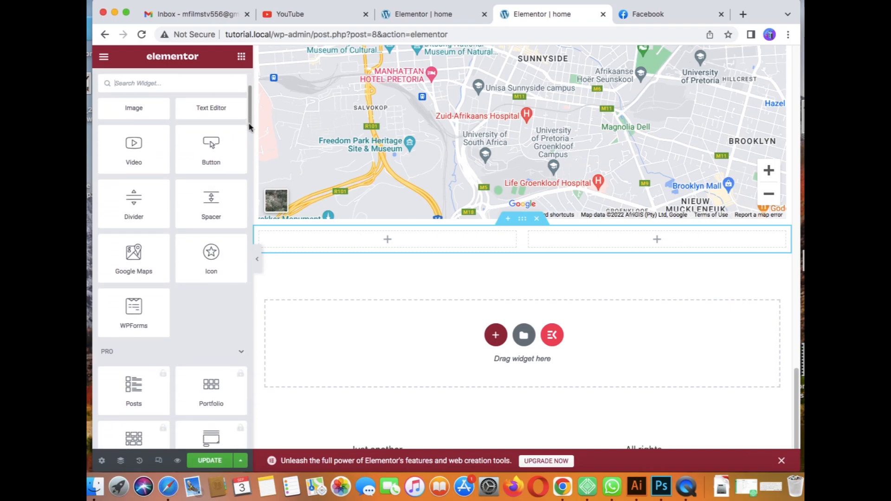
drag(209, 255, 422, 235)
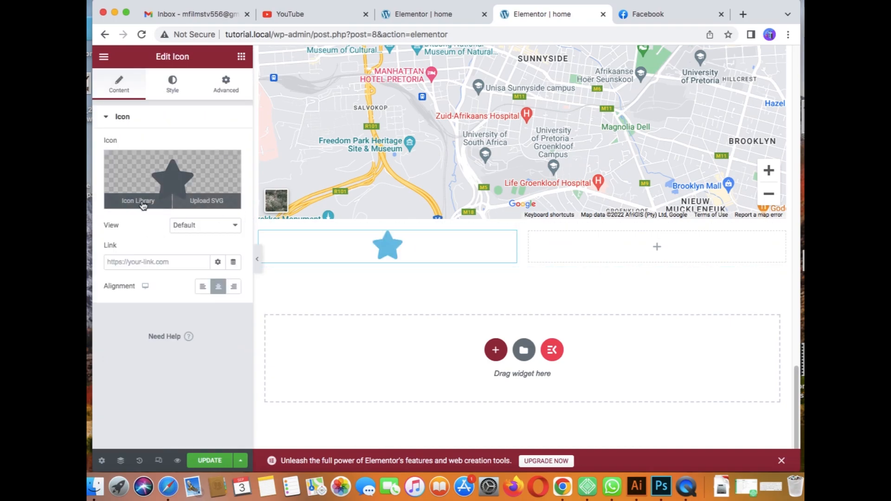
click(143, 205)
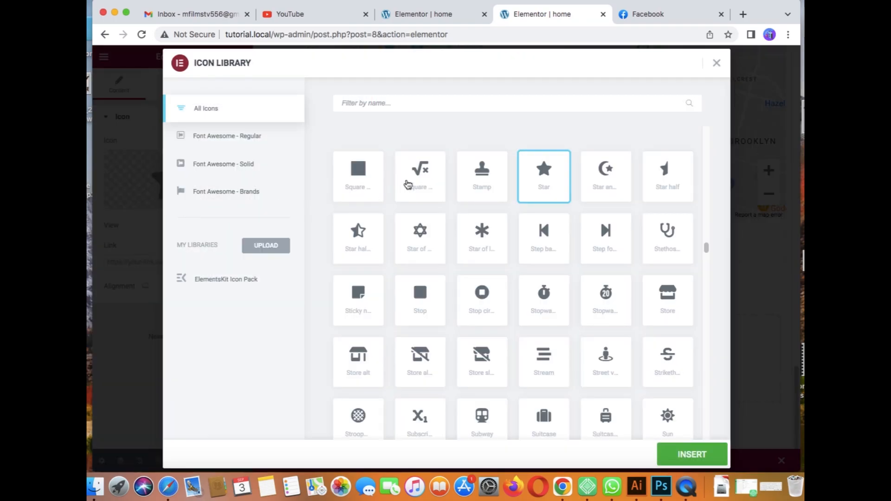
click(412, 103)
click(779, 489)
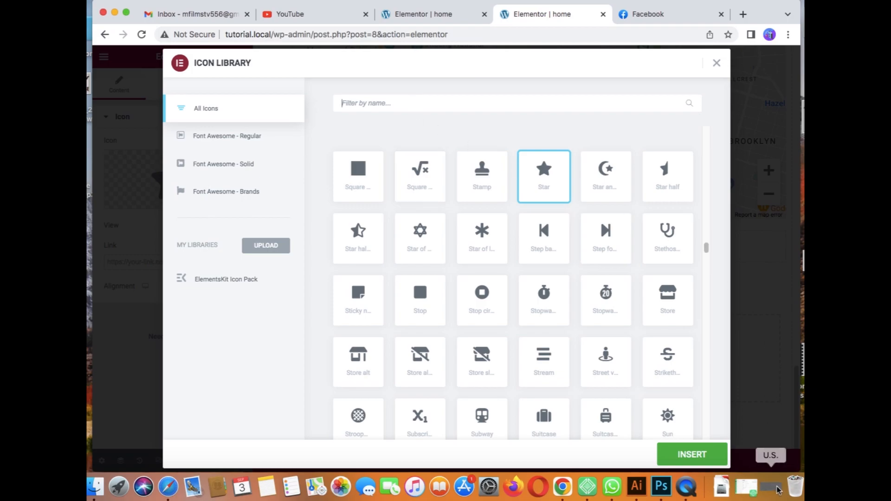
click(549, 395)
click(462, 395)
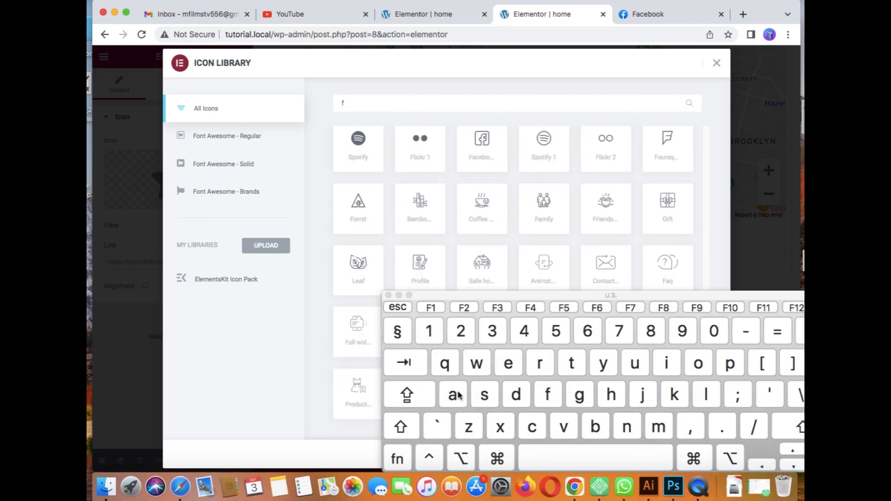
click(533, 427)
click(509, 364)
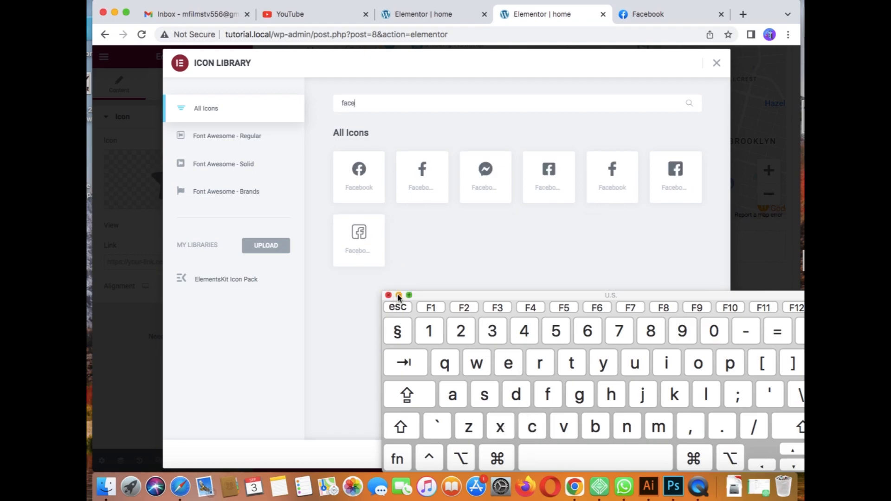
click(399, 296)
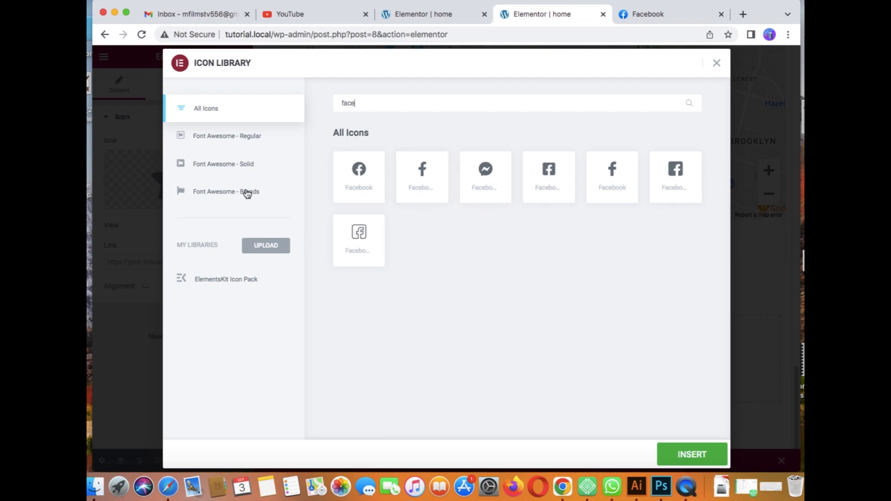
click(365, 184)
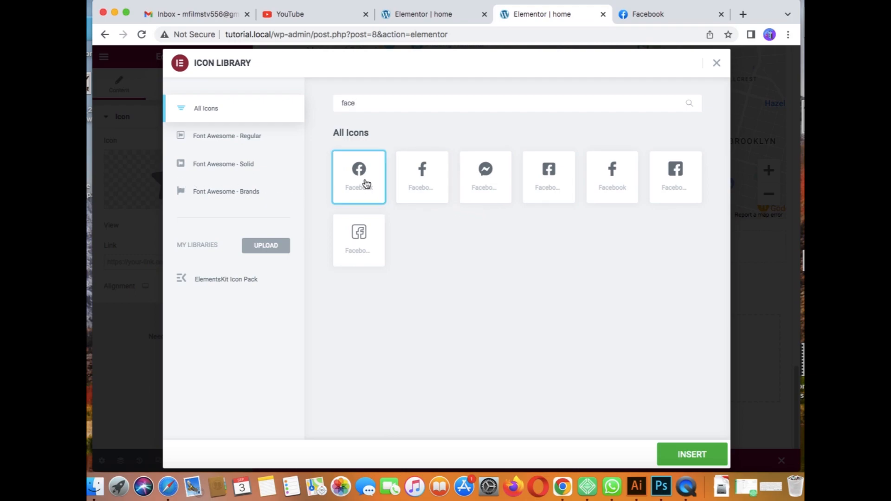
click(689, 459)
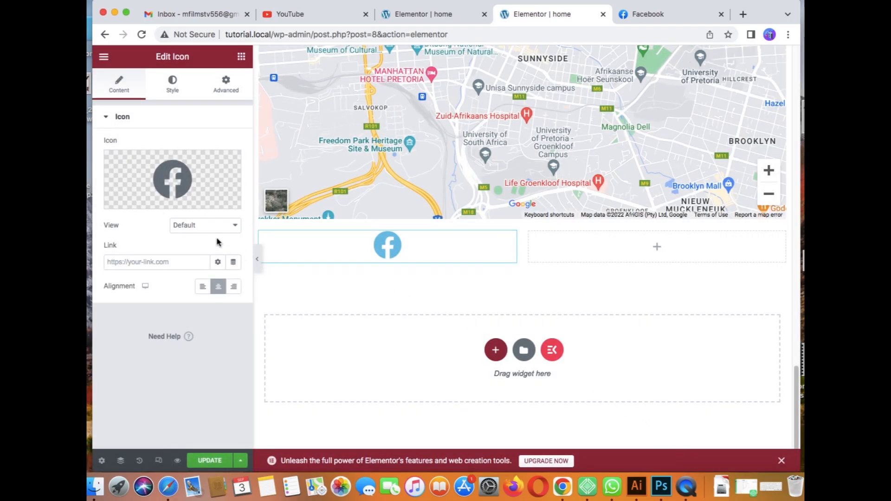
Step: Set the icon's normal primary colour to bright blue #004FFF
click(174, 83)
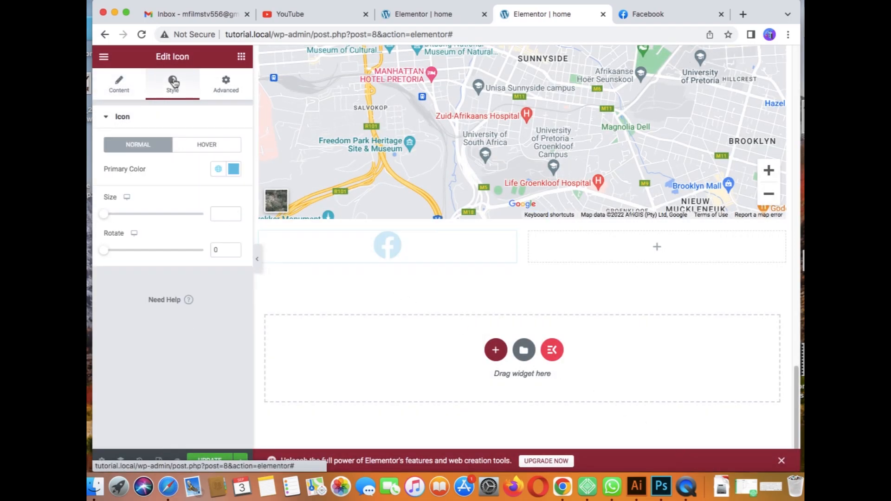
click(234, 170)
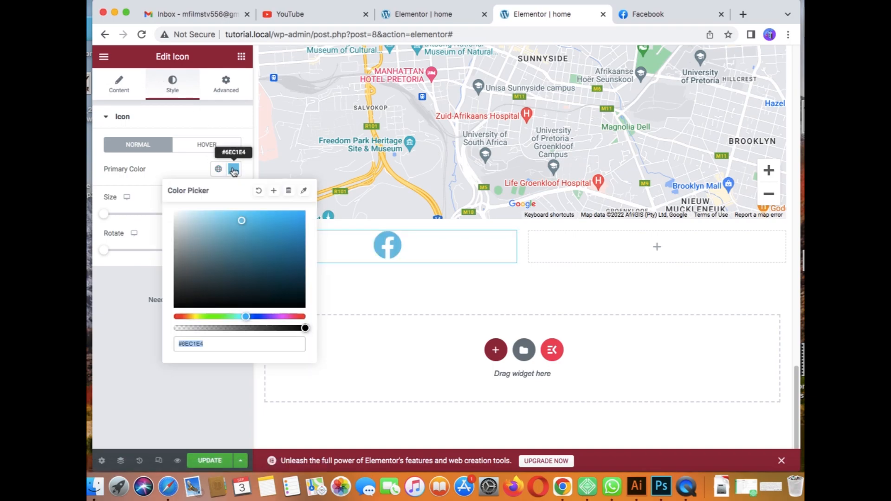
click(254, 316)
mouse_move(263, 259)
mouse_down()
mouse_move(274, 232)
mouse_move(312, 197)
mouse_up()
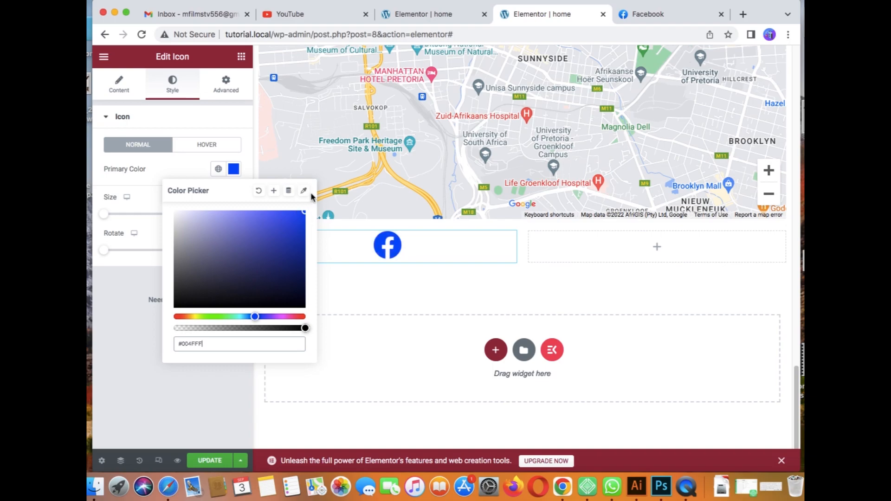
click(214, 118)
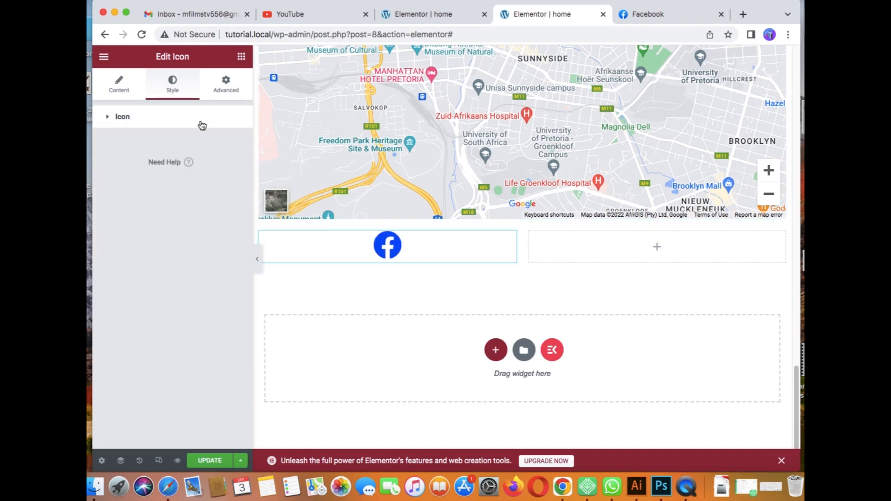
Step: Set the icon's hover primary colour to purple #9A07FB
click(116, 122)
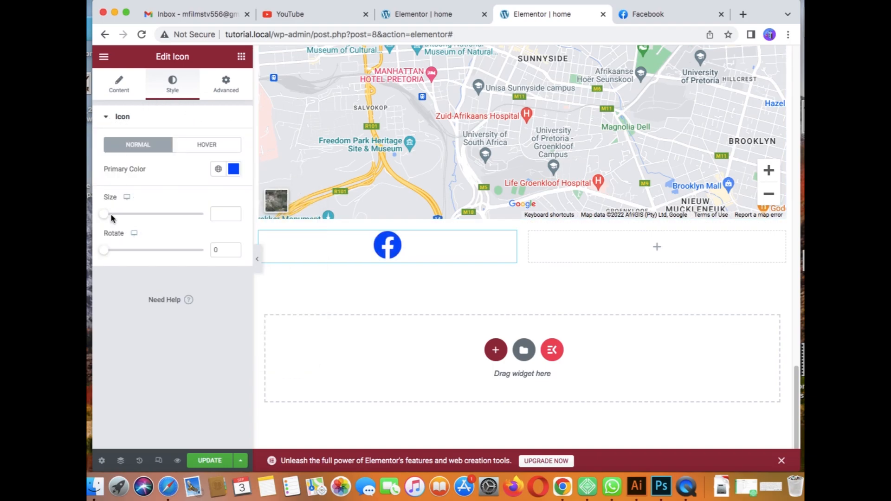
click(205, 148)
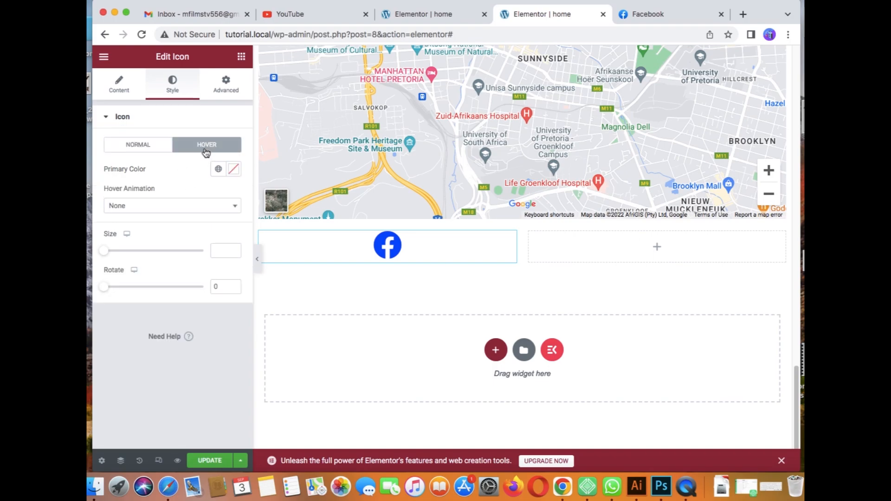
click(232, 170)
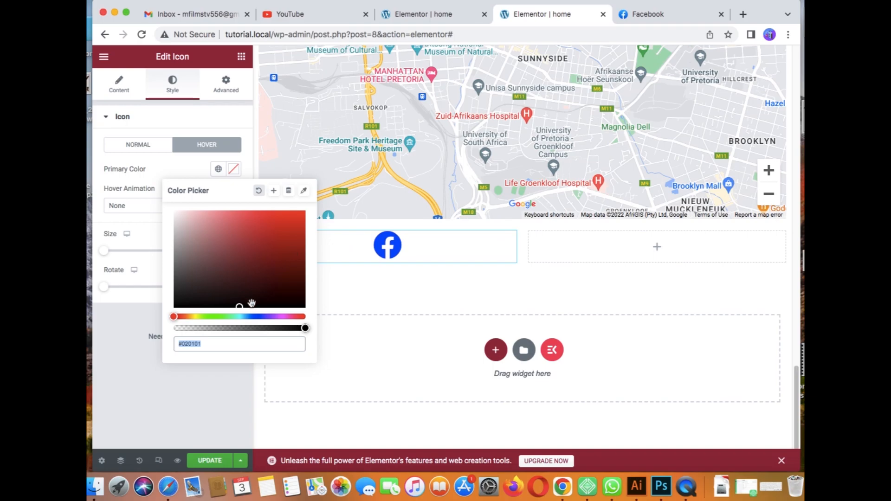
click(275, 318)
drag(278, 232, 304, 212)
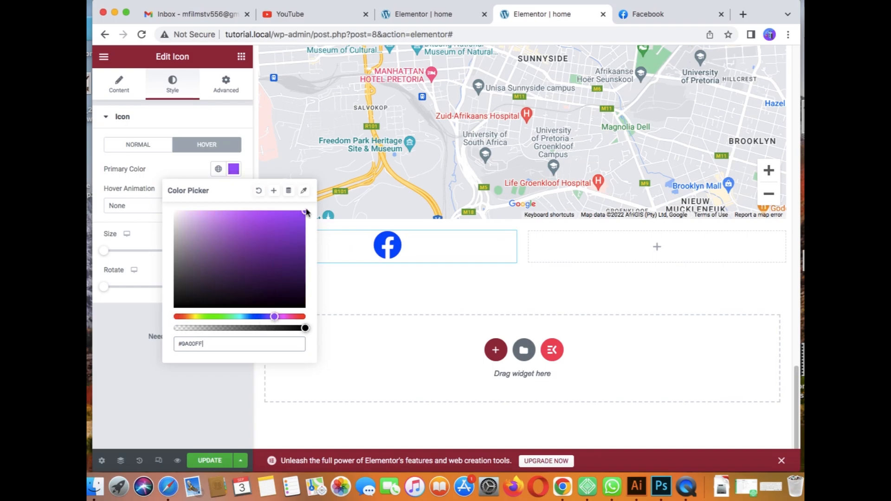
click(225, 115)
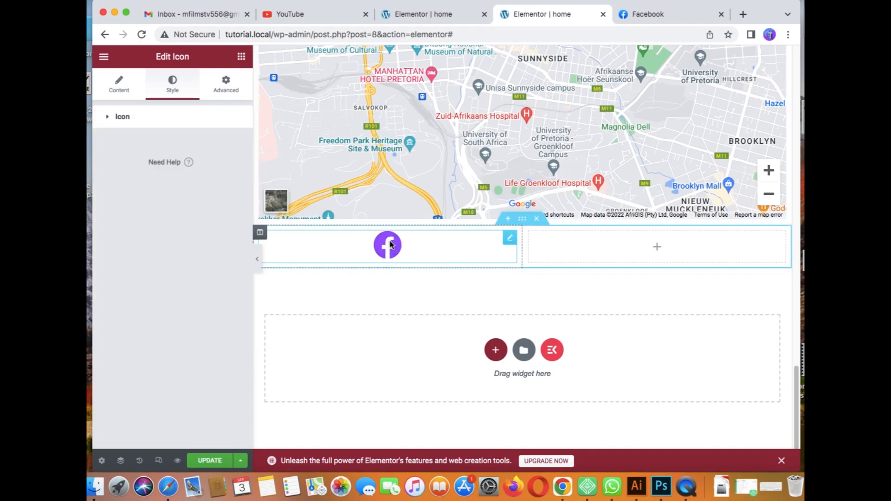
Step: Resize the Facebook icon to 49 and right-align it within its column
click(144, 122)
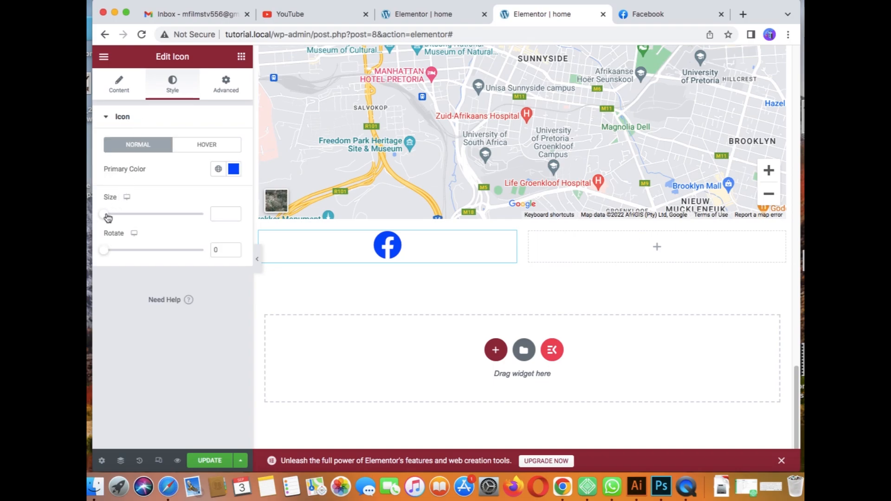
mouse_move(106, 215)
mouse_down()
mouse_move(135, 218)
mouse_move(90, 215)
mouse_move(119, 216)
mouse_up()
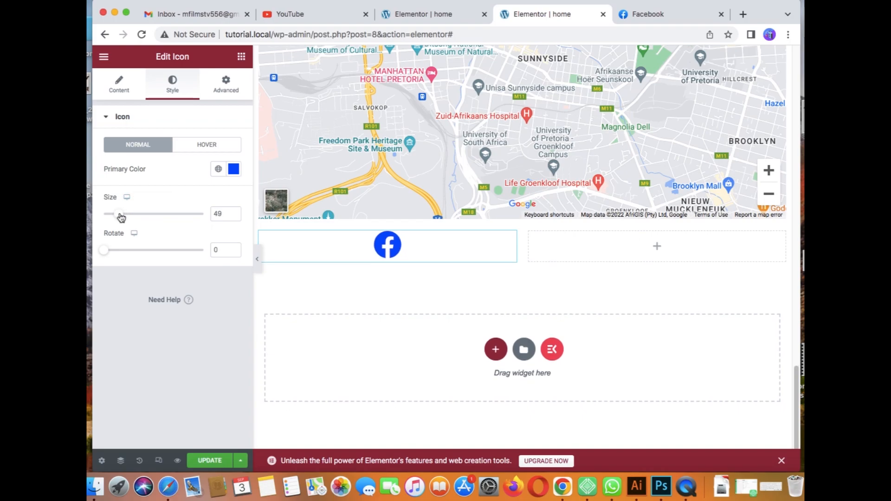
click(124, 95)
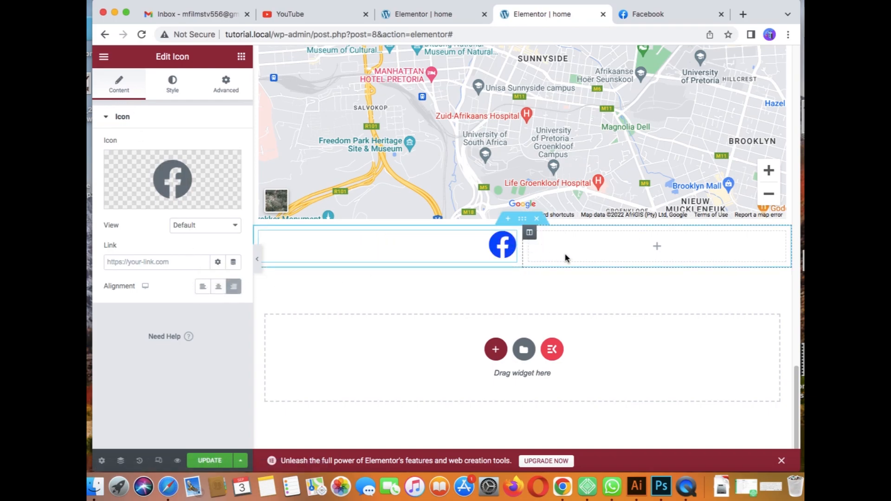
click(135, 263)
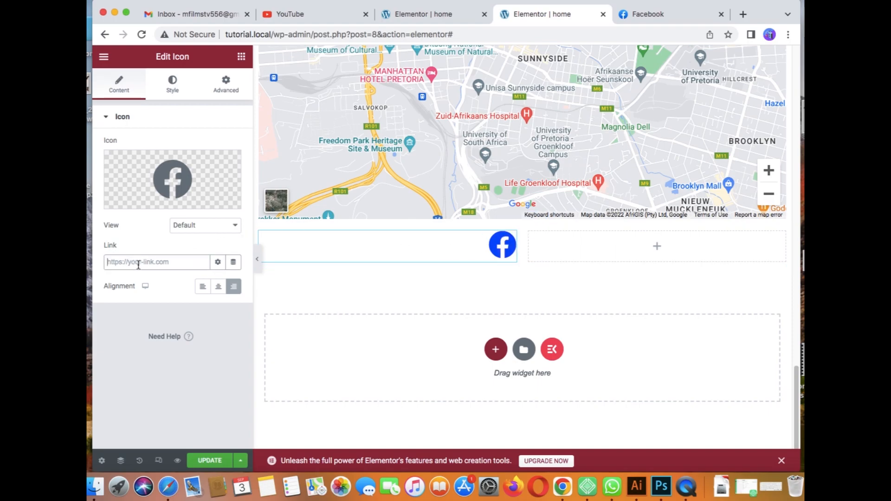
Step: Open the Facebook page in the Facebook tab and copy its URL from the address bar
click(664, 15)
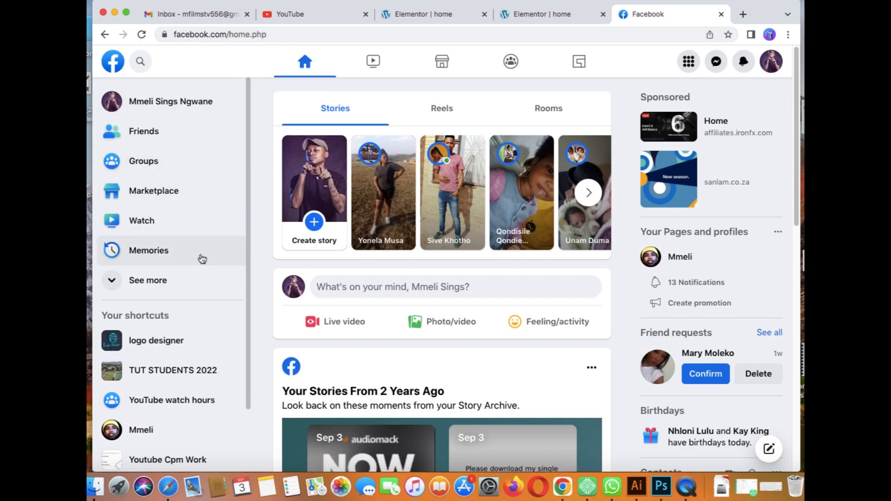
click(153, 433)
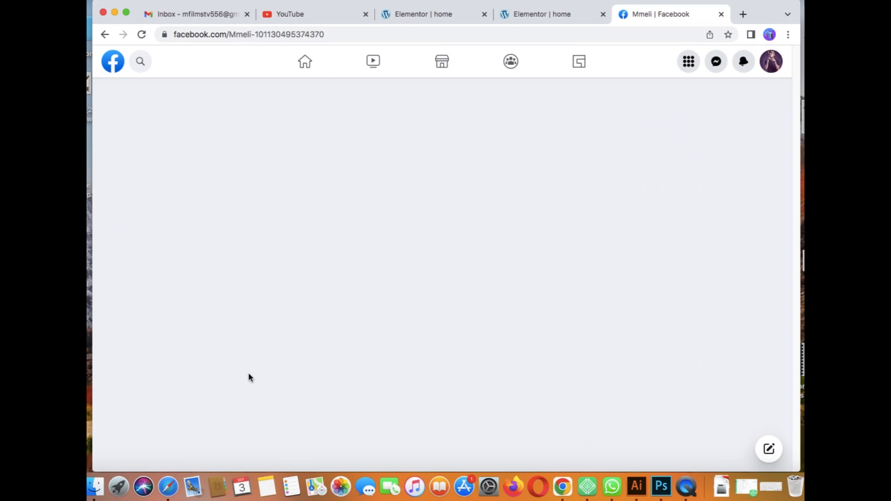
drag(328, 34, 210, 24)
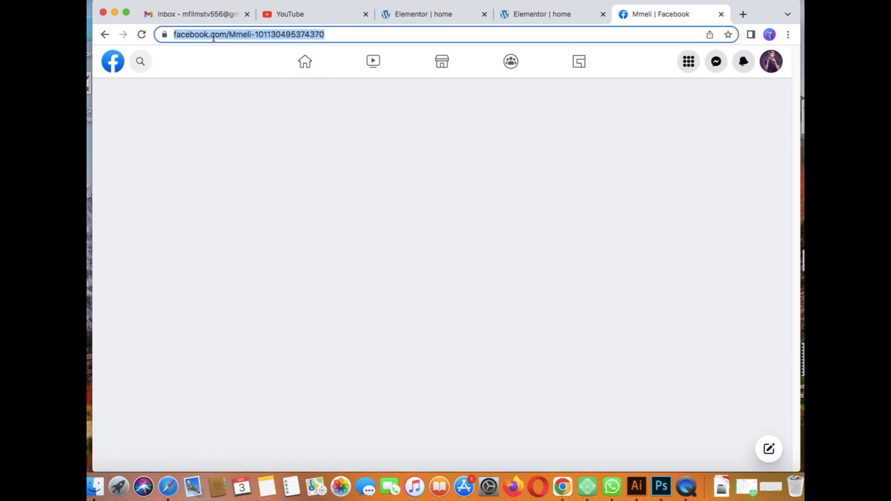
right_click(214, 38)
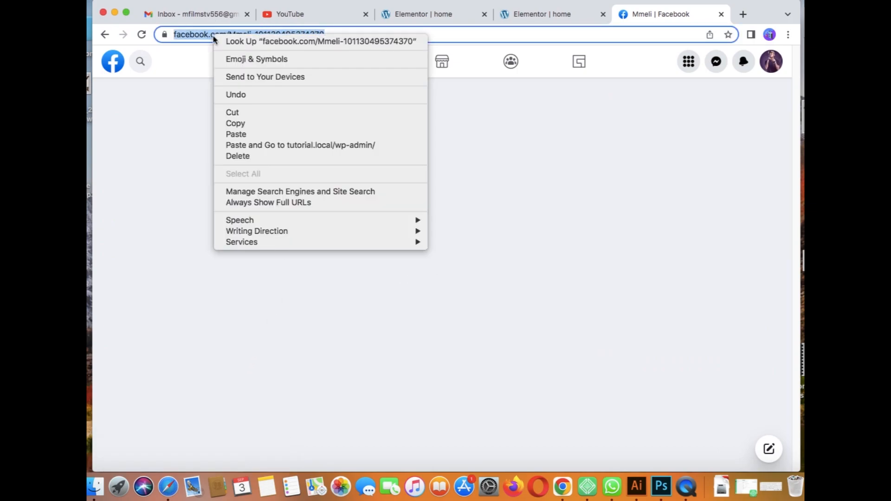
click(250, 124)
Step: Paste the Facebook page URL into the icon's Link field and update the page
click(533, 14)
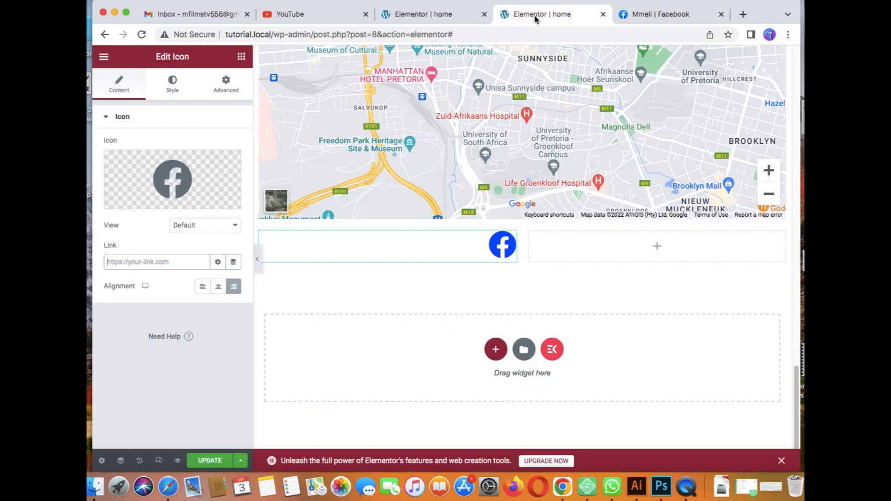
right_click(114, 264)
click(141, 339)
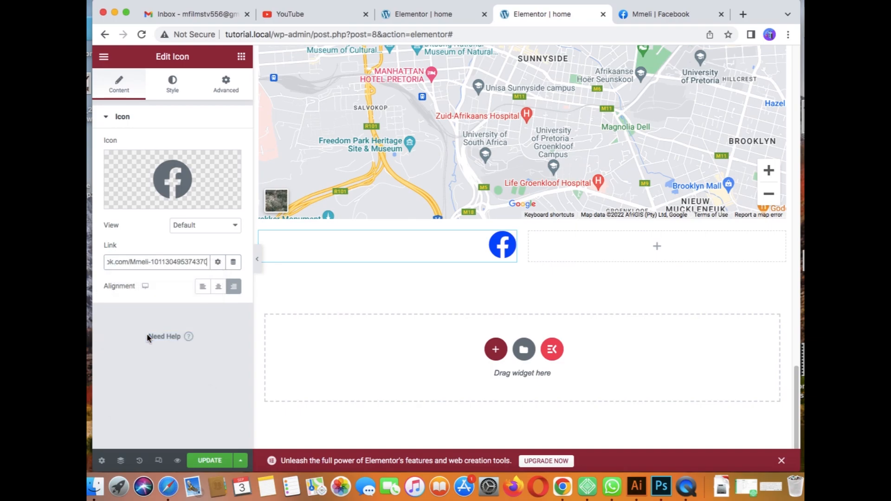
click(214, 461)
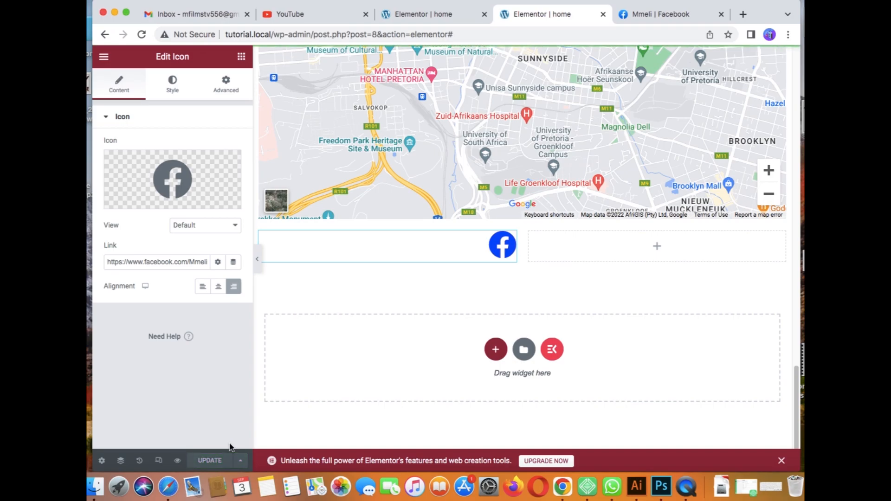
Step: Return to the widgets panel and open a preview of the page
click(241, 56)
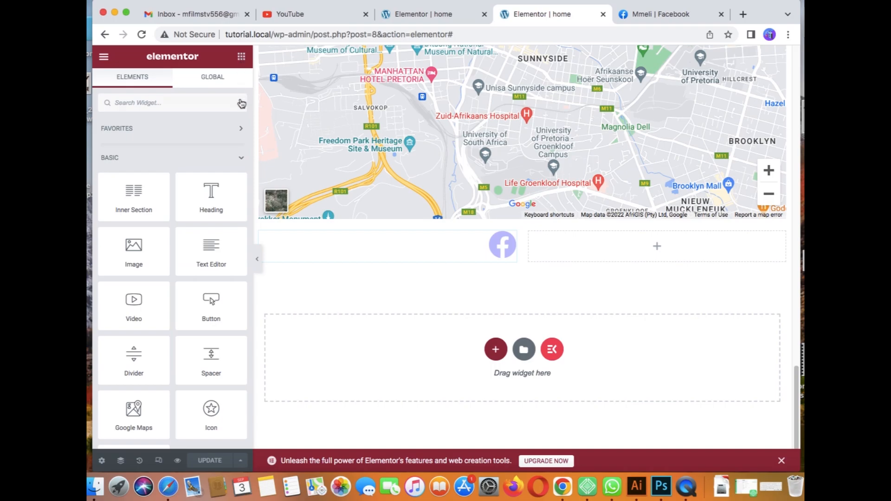
scroll(249, 108, down, 10)
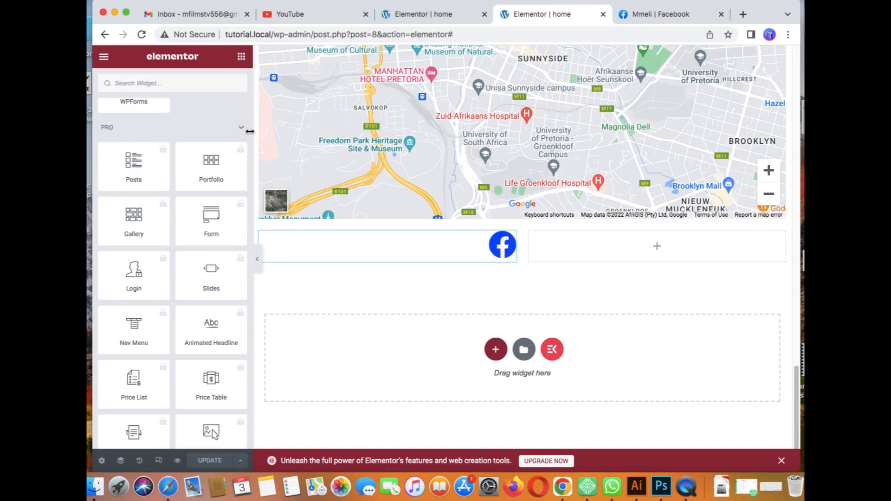
drag(249, 133, 244, 191)
scroll(244, 190, up, 15)
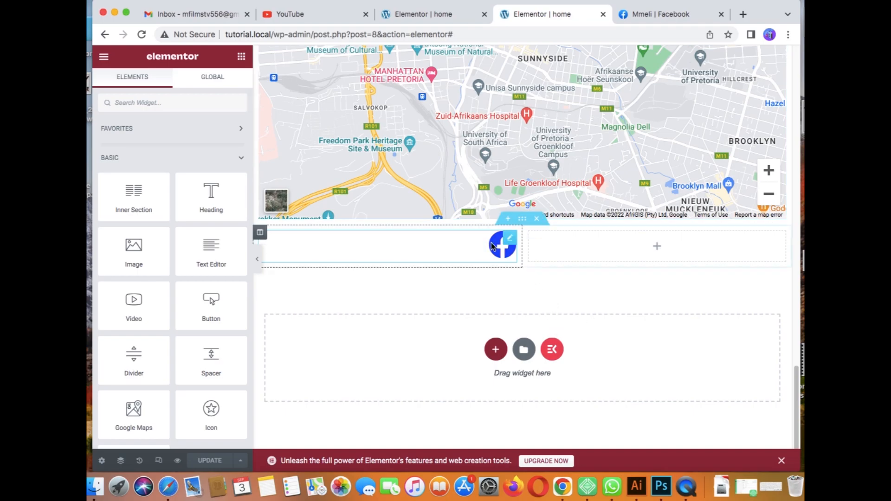
click(179, 461)
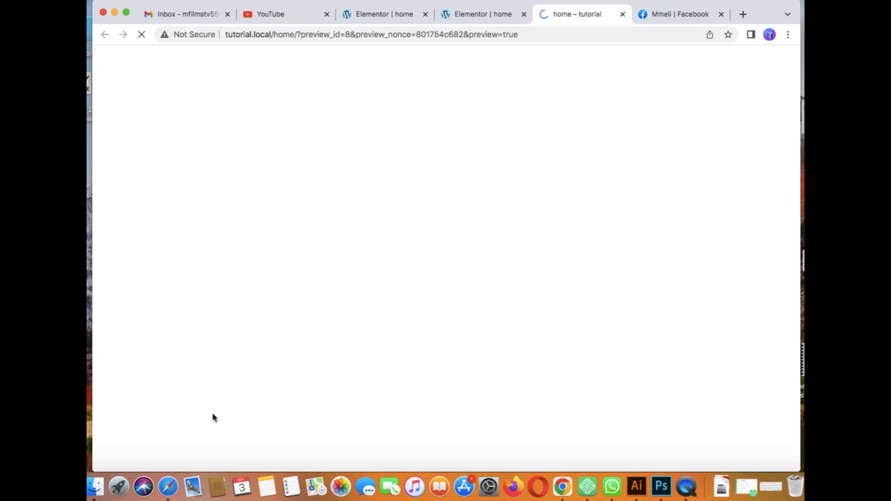
Step: In the preview, verify the Facebook icon below the map opens the Facebook page, then go back
click(722, 15)
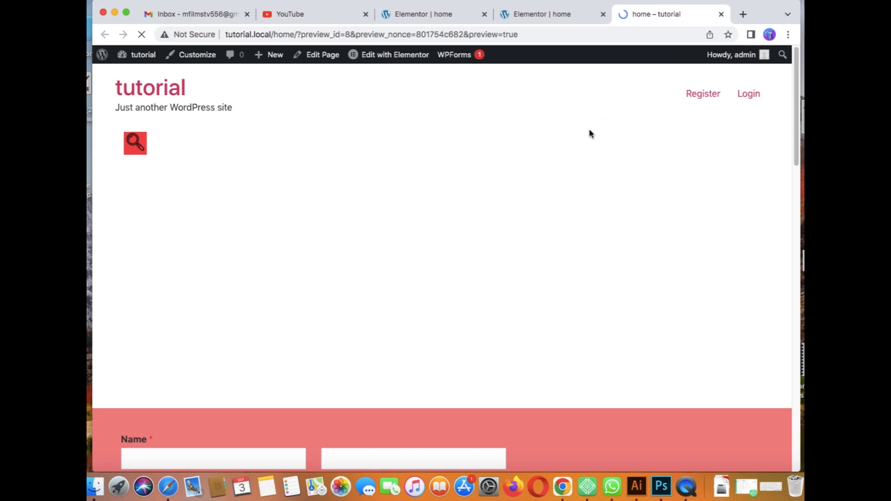
drag(794, 120, 780, 373)
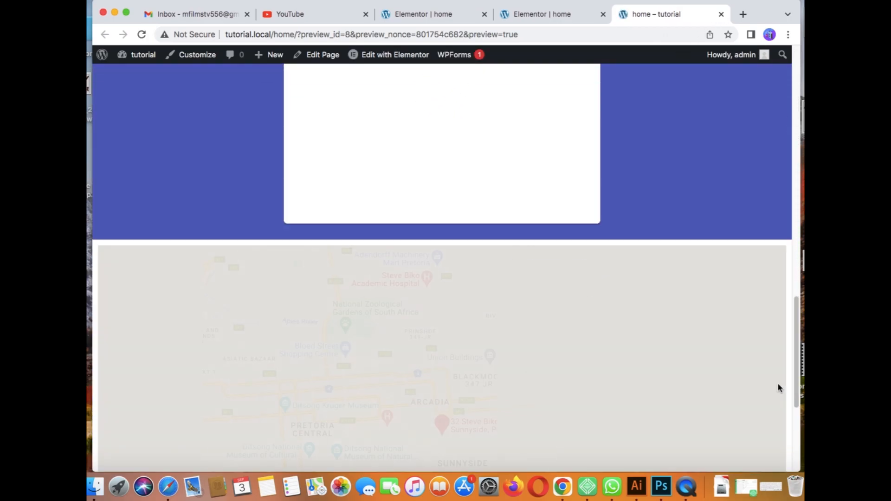
scroll(778, 385, down, 10)
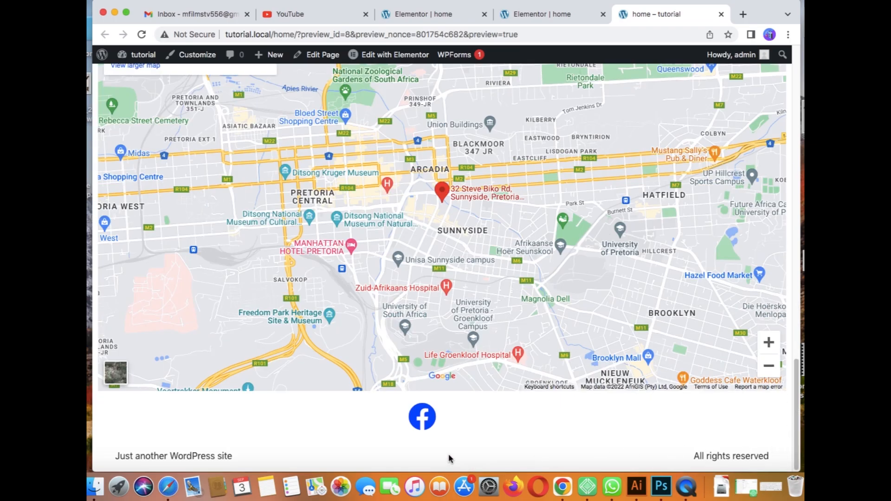
click(424, 420)
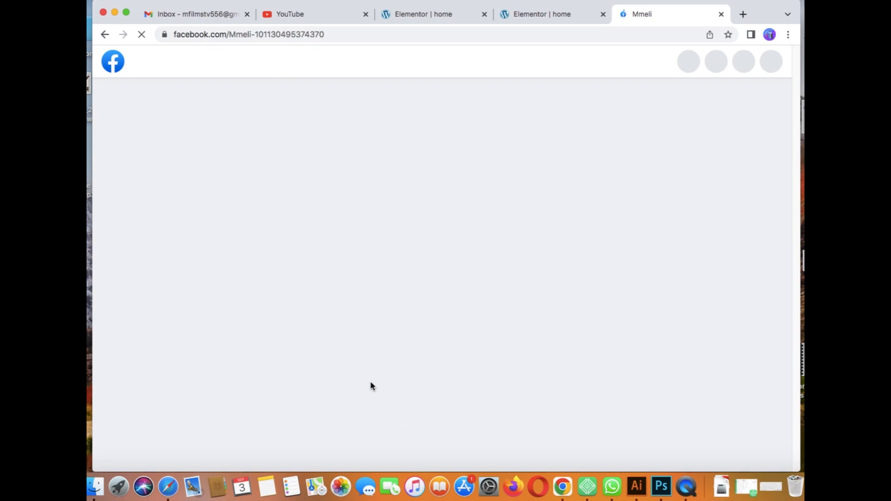
click(104, 34)
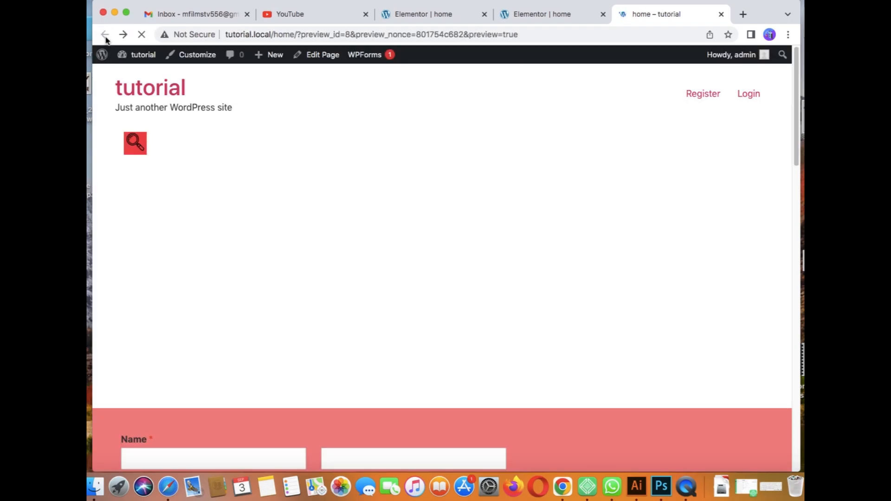